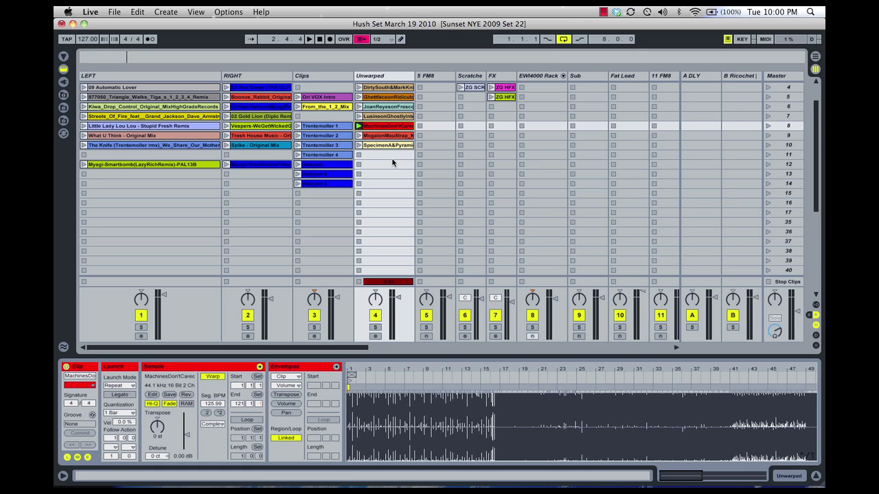
Step: Show the Unwarped clip in a taller detail view, zoomed to its very start, with the metronome on
left_click(383, 130)
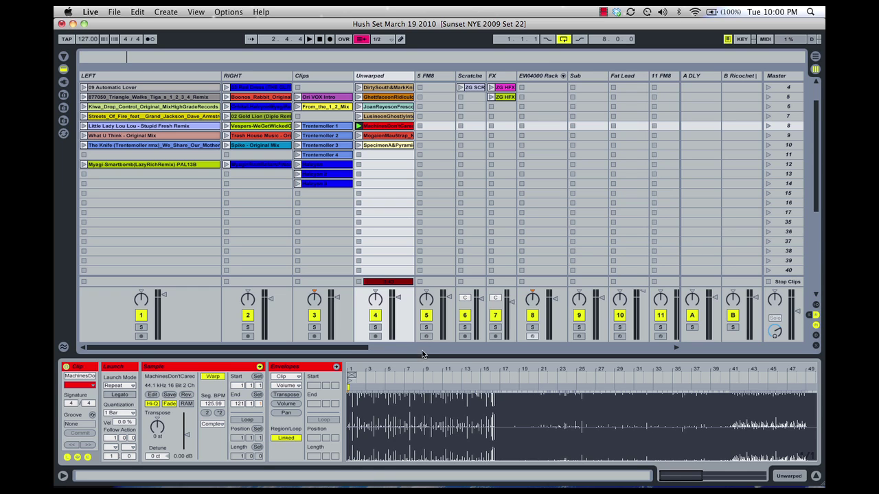
left_click_drag(422, 357, 418, 196)
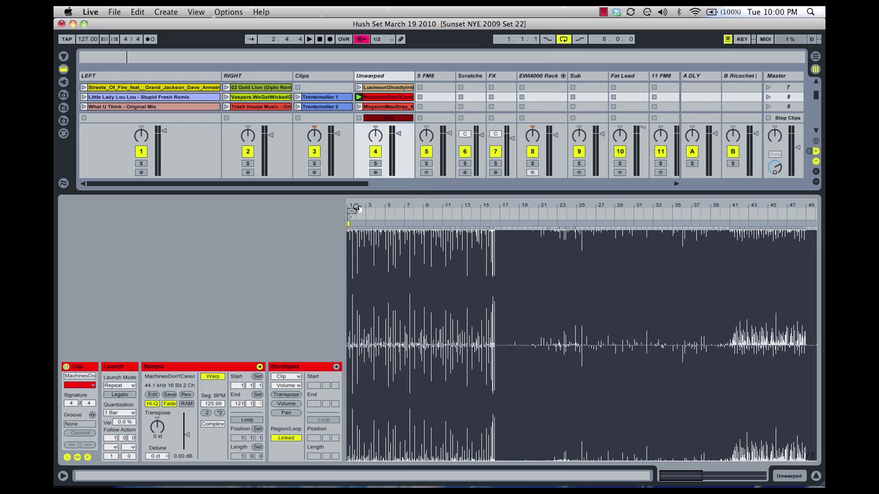
left_click_drag(350, 205, 350, 204)
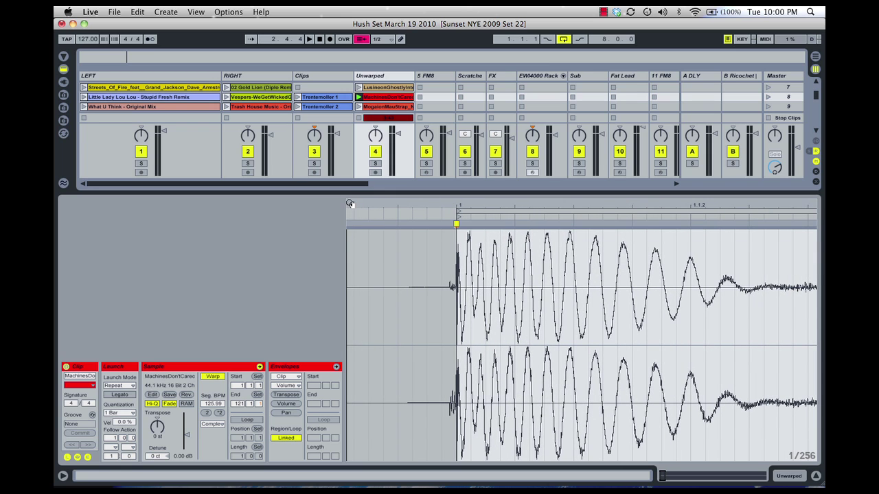
left_click(150, 38)
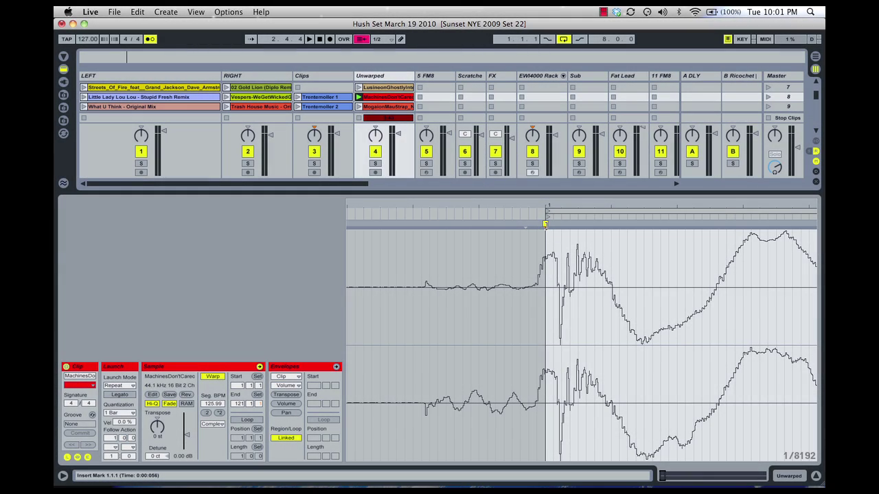
Step: Add a warp marker at the first beat's onset and delete the old bar-1 marker
left_click(421, 224)
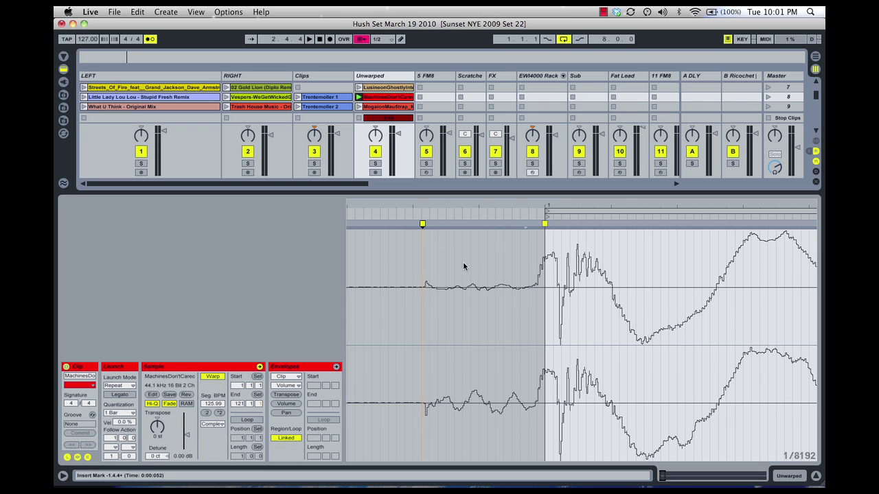
right_click(545, 224)
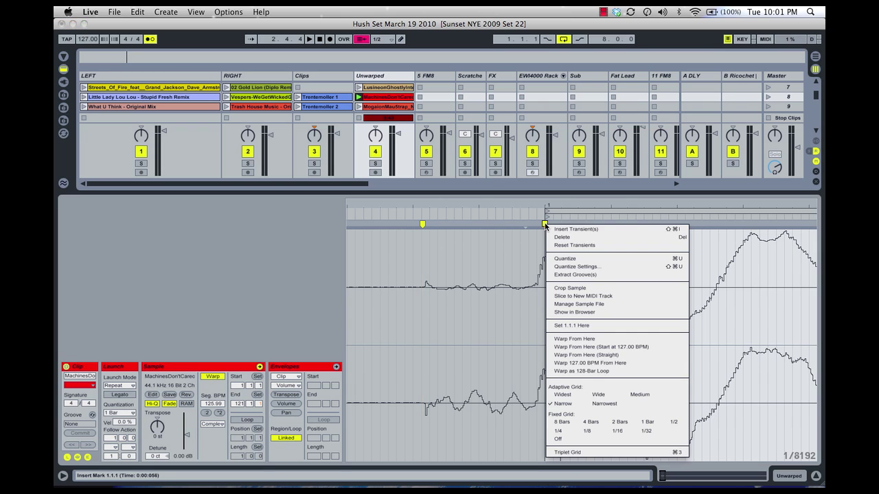
left_click(560, 237)
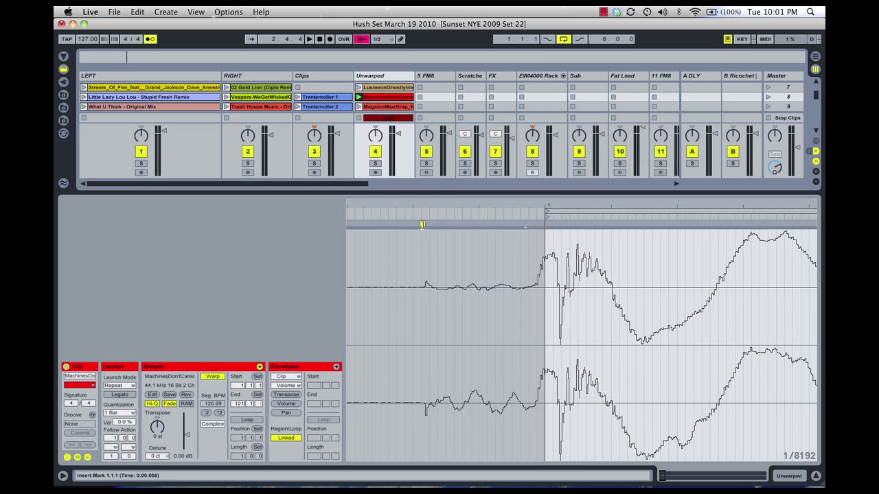
Step: Make the onset marker 1.1.1 and warp the track straight from it
right_click(423, 224)
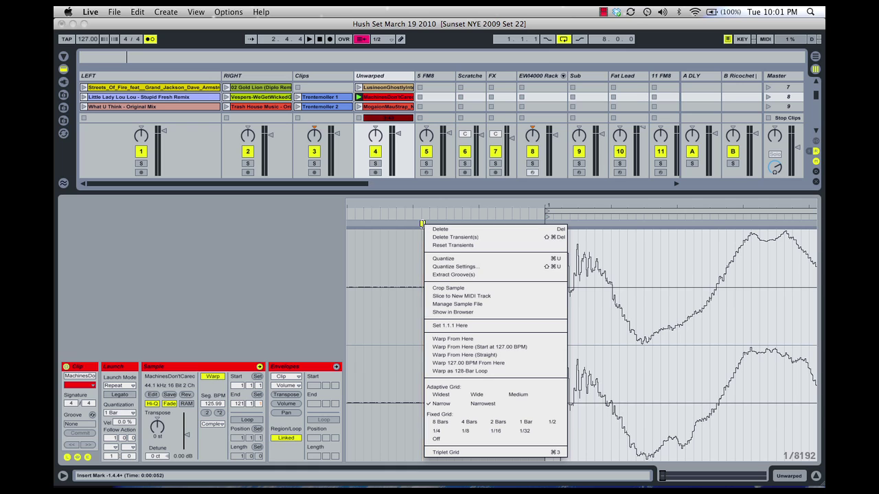
left_click(455, 328)
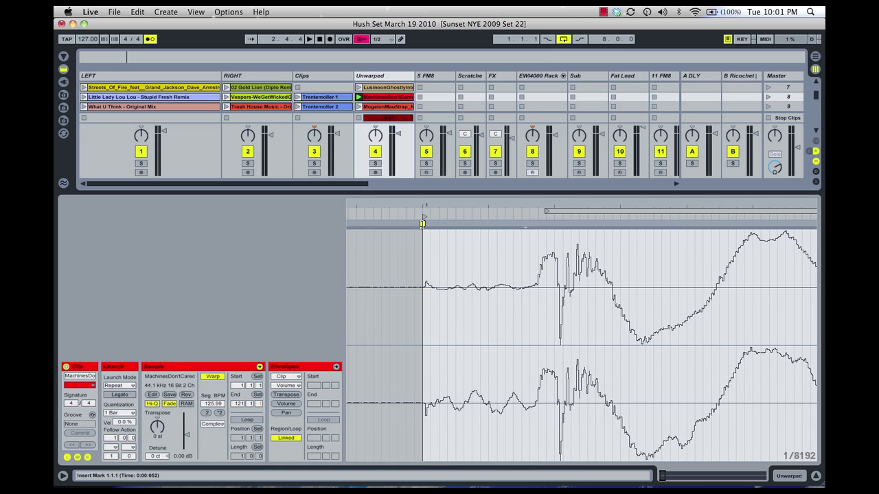
right_click(422, 223)
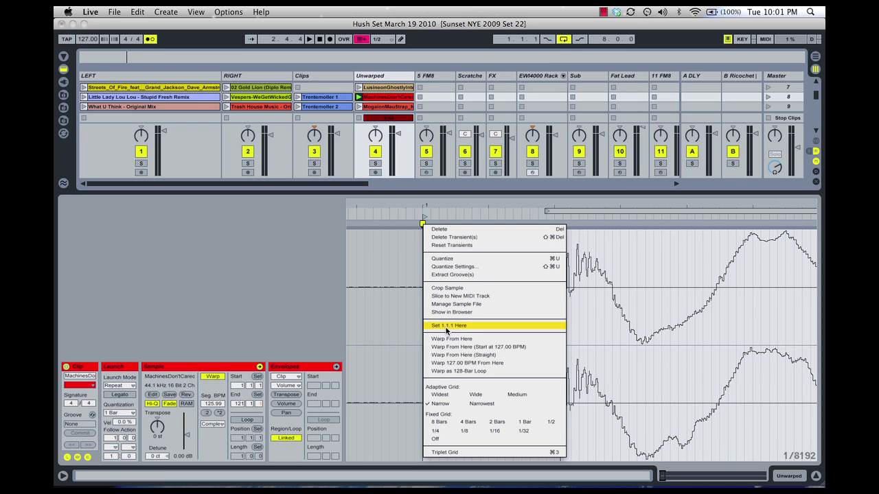
left_click(455, 356)
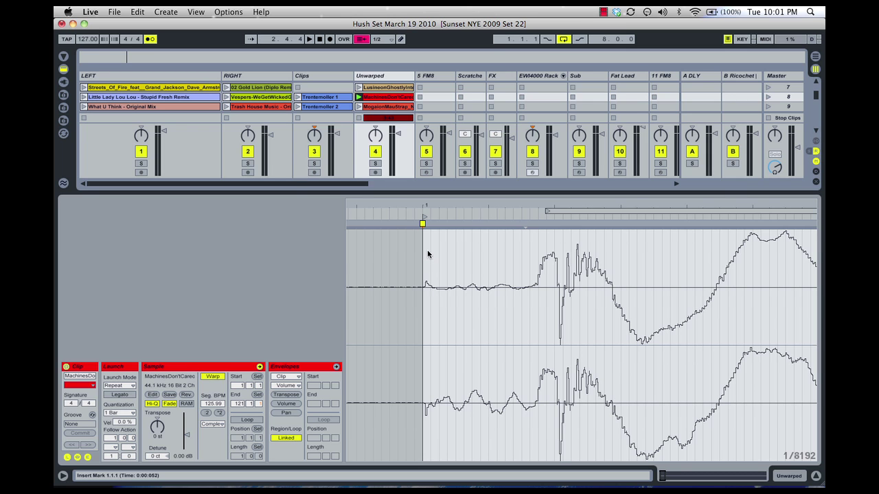
left_click_drag(425, 206, 425, 210)
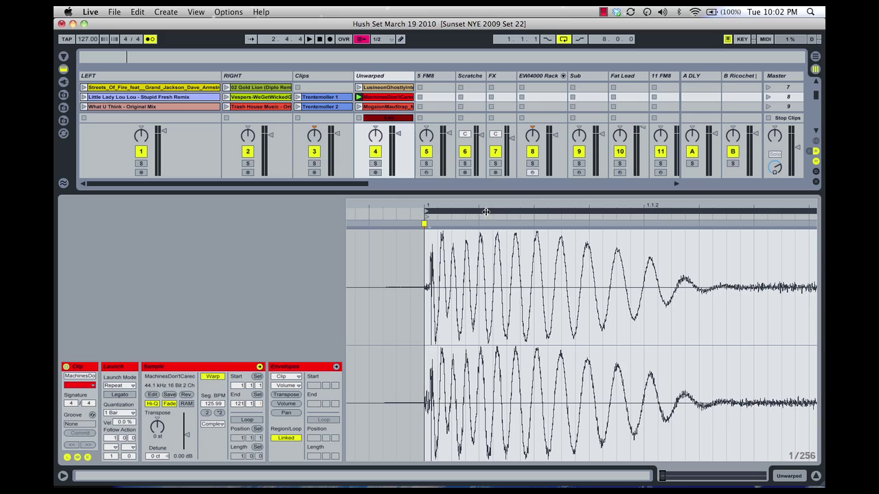
Step: Shift the 8-bar loop brace with the arrow keys until it covers bars 9–17
left_click_drag(426, 202, 476, 218)
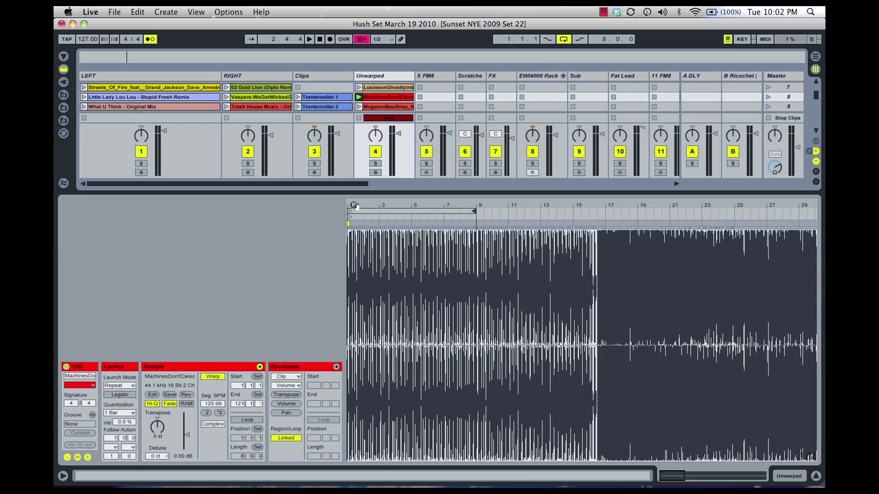
mouse_move(354, 205)
left_mouse_down()
mouse_move(370, 206)
mouse_move(357, 203)
left_mouse_up()
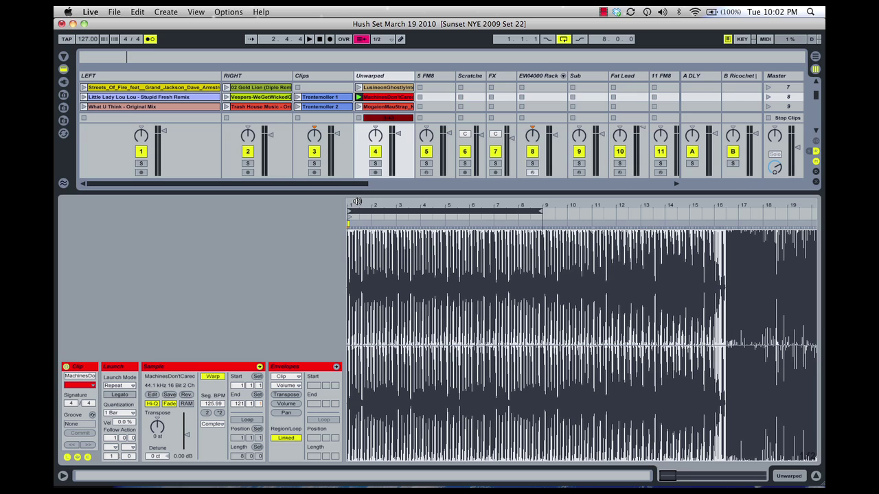
key("Up")
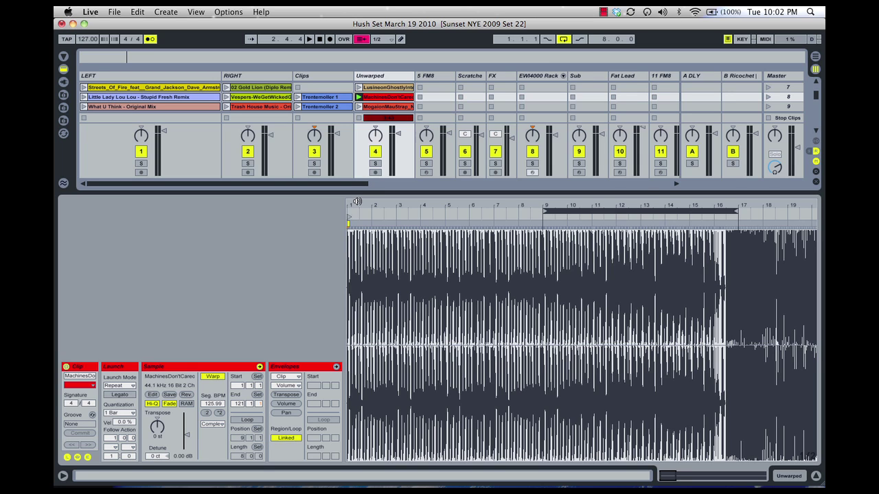
key("Up")
key("Up")
key("Down")
key("Down")
key("Down")
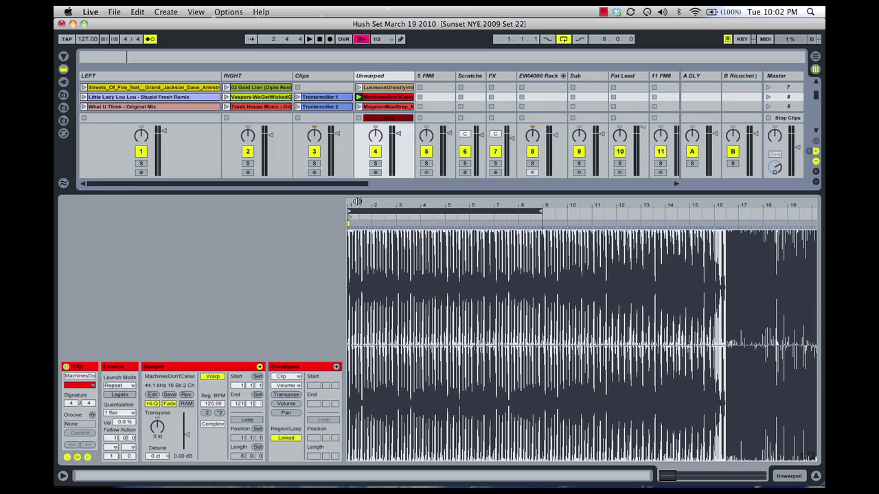
key("Up")
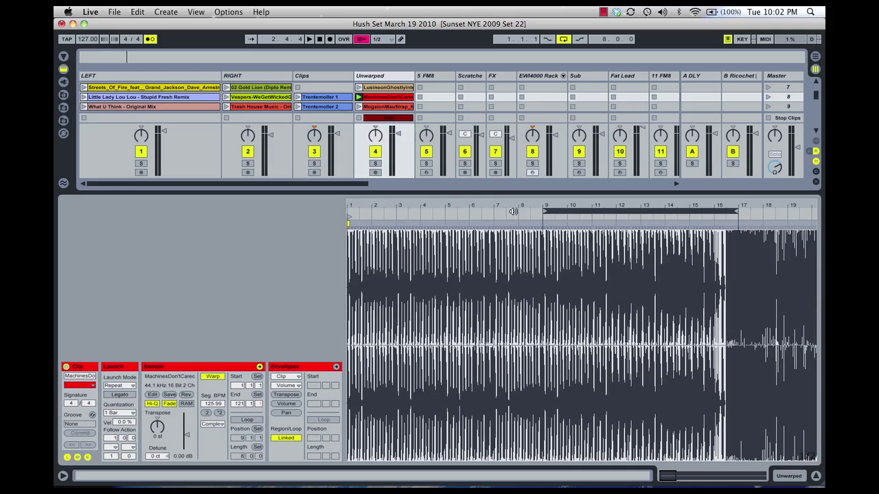
Step: Step the loop ahead to bar 33 and pin a new warp marker onto the bar-33 downbeat
left_click_drag(544, 205, 542, 201)
scroll(521, 264, "right", 5)
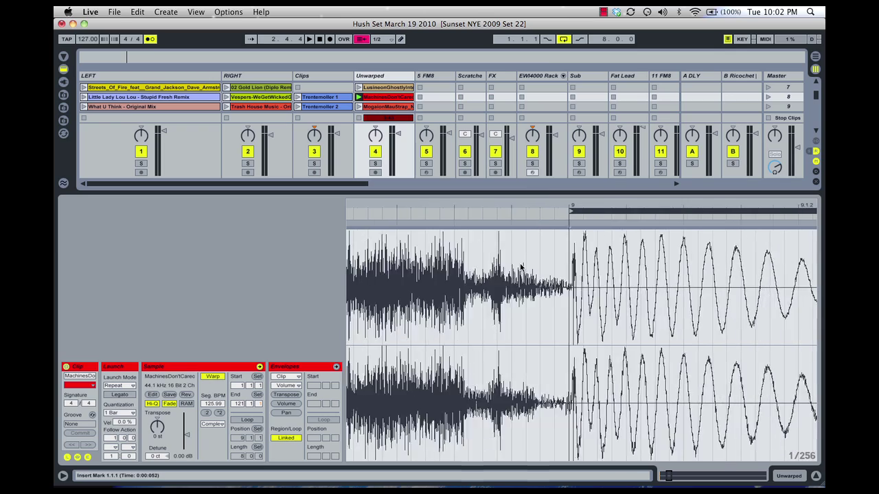
left_click_drag(484, 203, 485, 204)
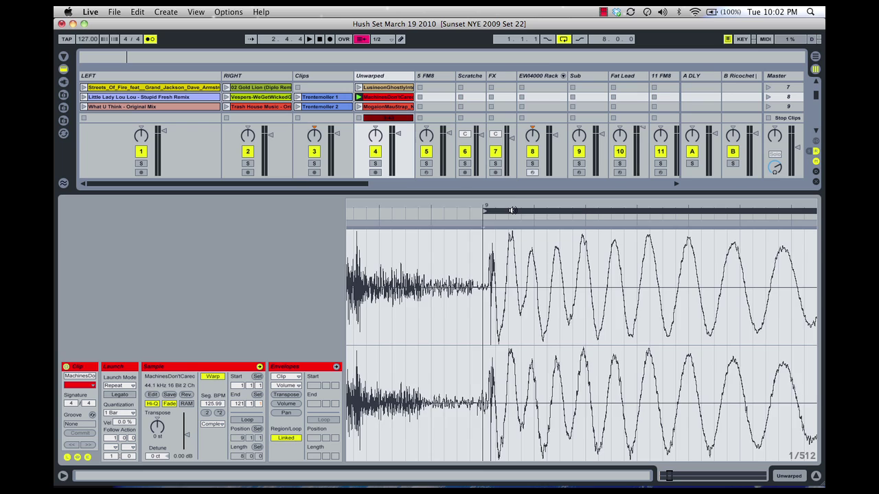
key("Down")
key("Down")
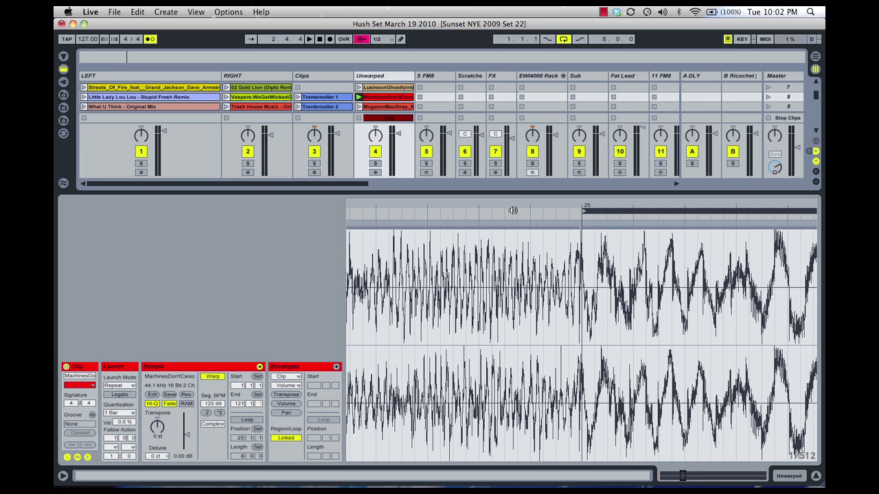
key("Down")
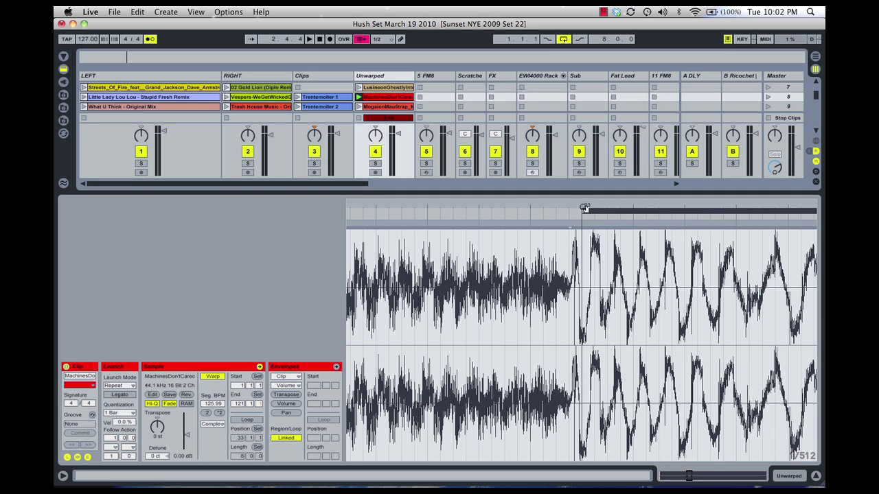
double_click(569, 223)
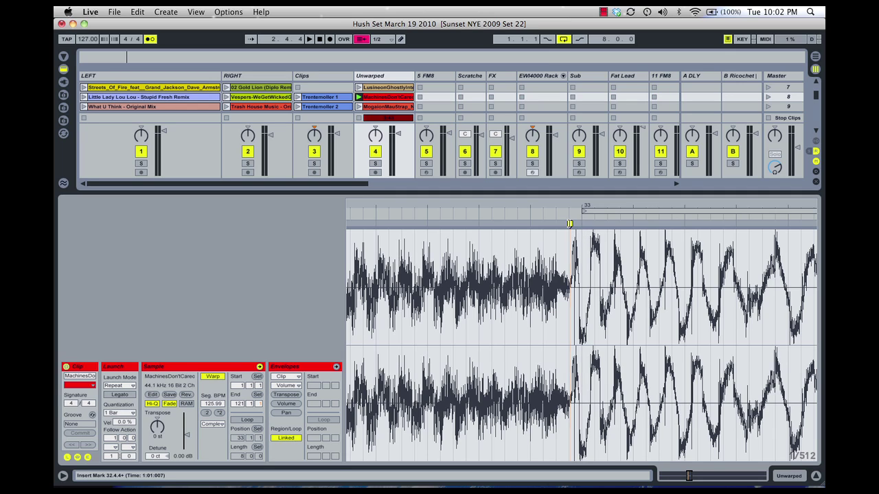
left_click_drag(569, 224, 581, 223)
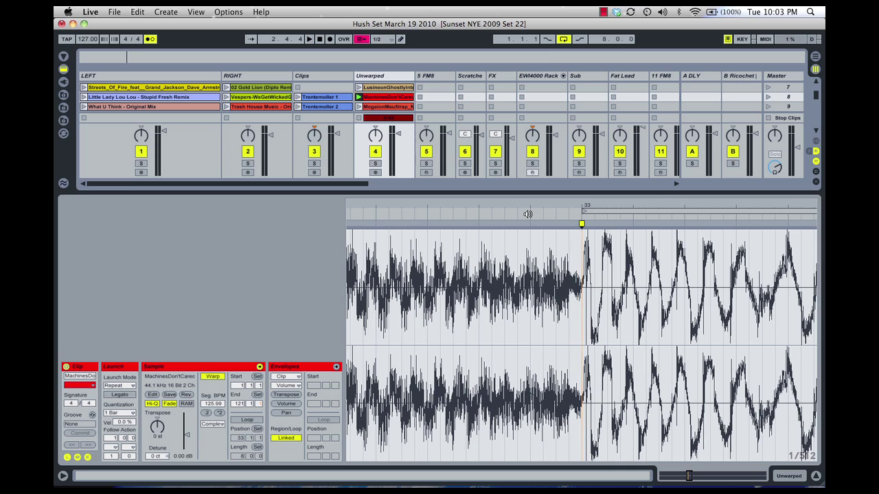
Step: Start playback and jump the loop ahead 8 bars at a time, up to bar 89
key("space")
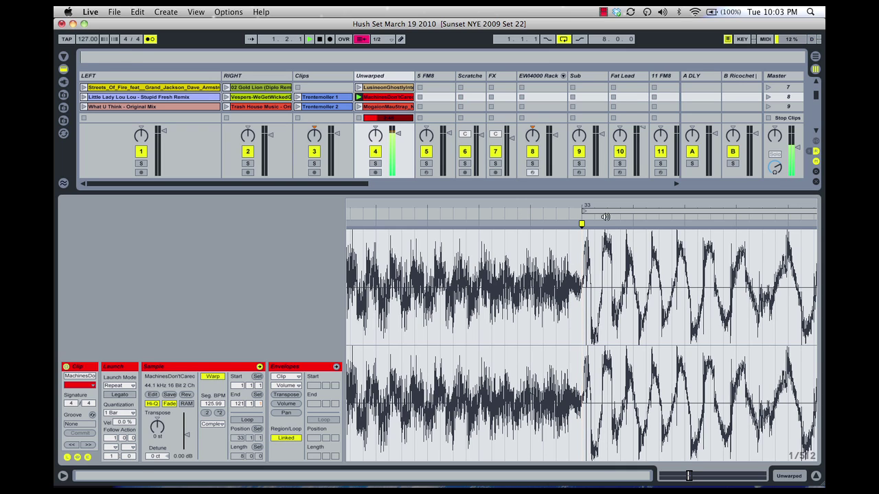
left_click(606, 213)
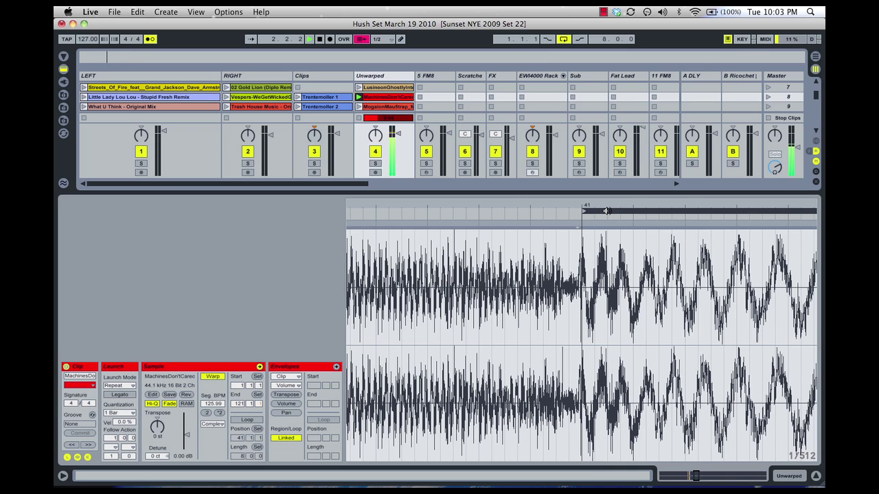
left_click(605, 210)
left_click(605, 211)
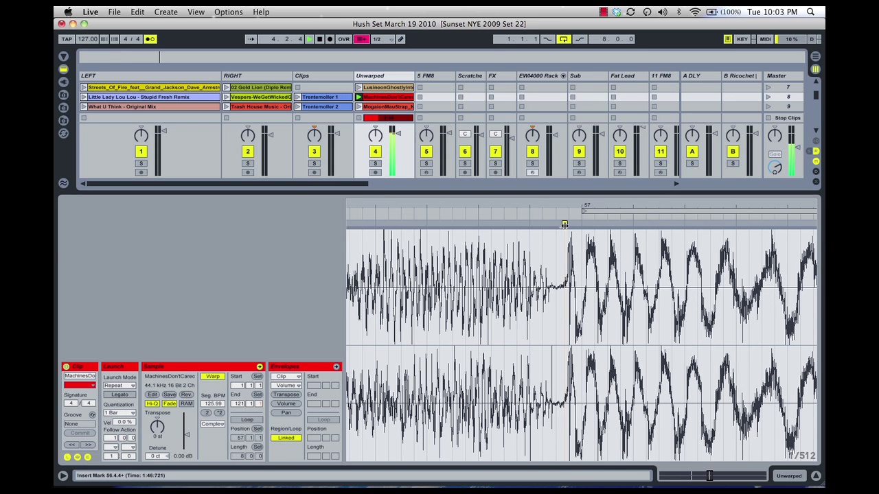
left_click(596, 213)
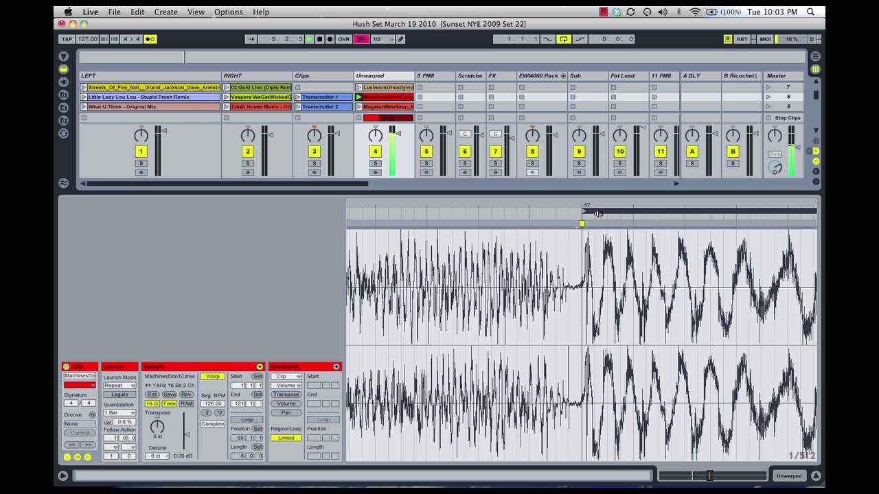
left_click(597, 214)
left_click(598, 213)
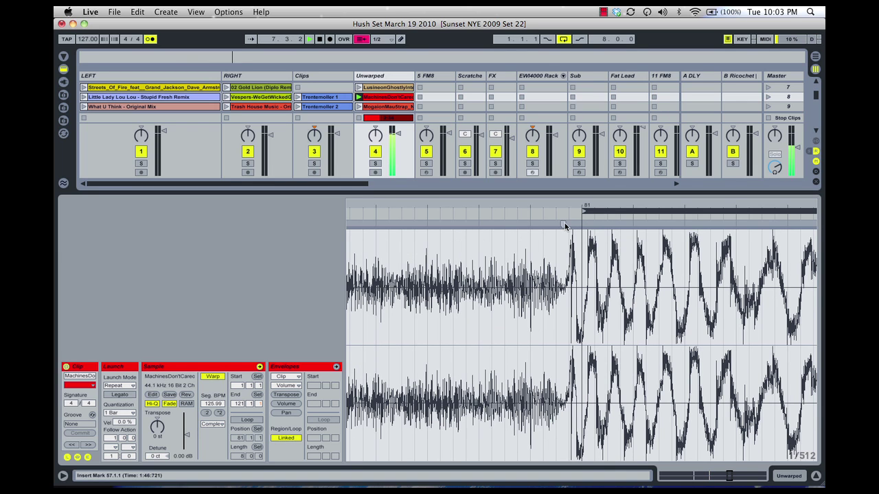
left_click(596, 212)
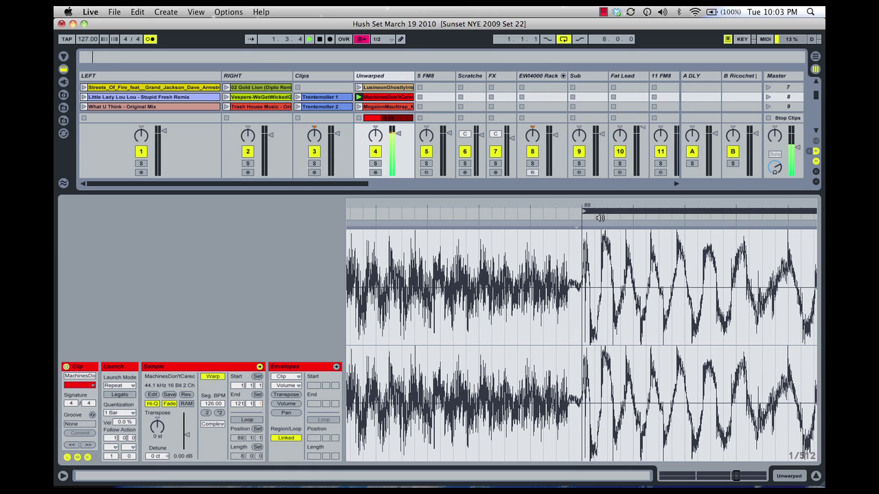
Step: Add warp markers aligning the bar-105 and bar-113 downbeats, then return the loop to bar 89
key("Up")
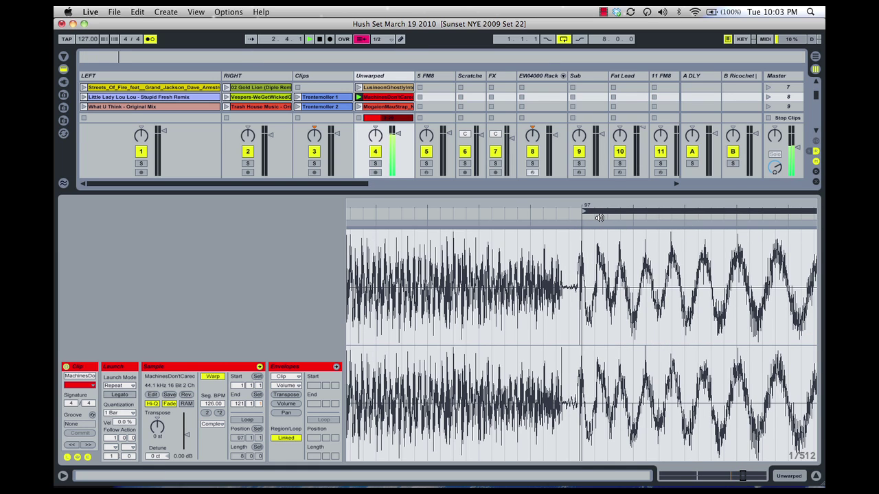
key("Up")
double_click(596, 217)
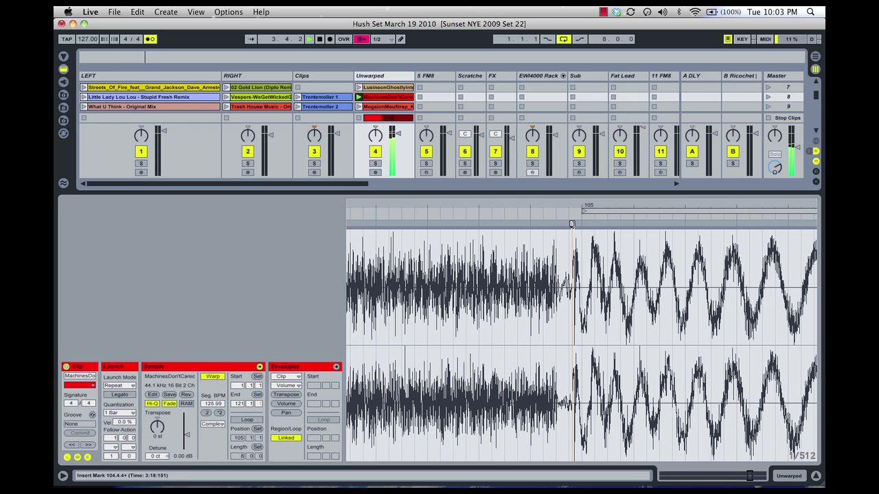
left_click(596, 217)
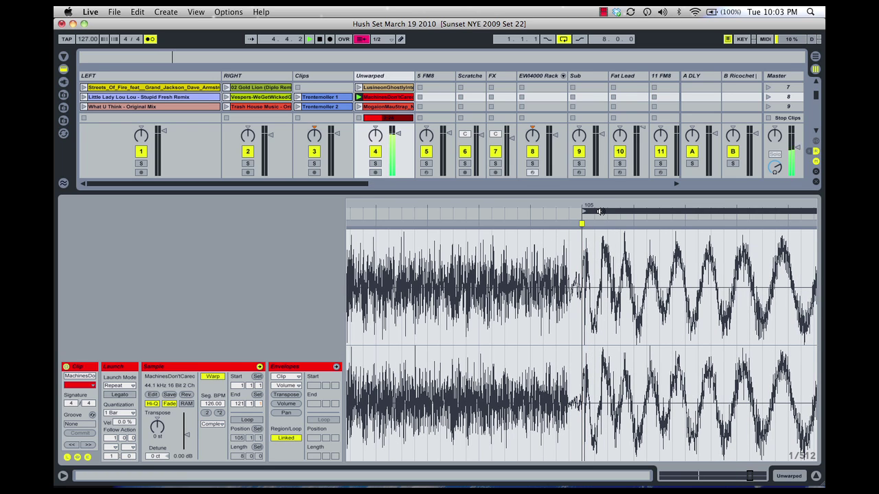
key("Up")
double_click(575, 225)
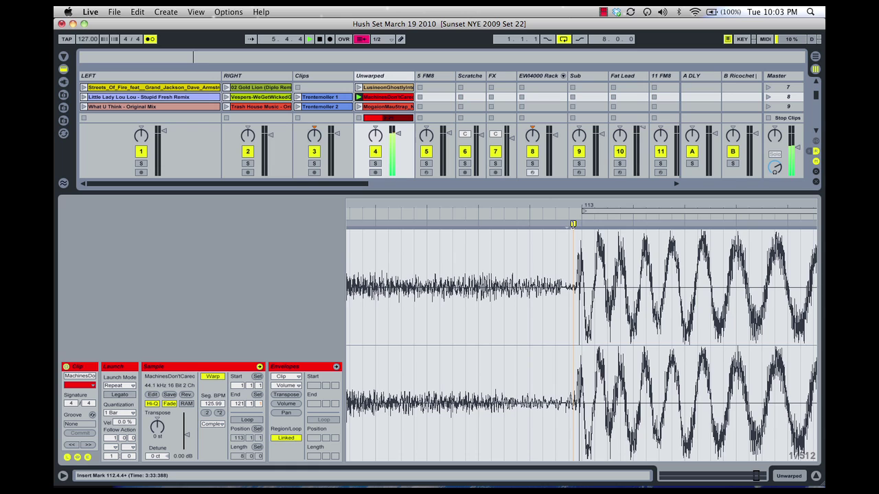
left_click_drag(575, 224, 582, 224)
left_click(609, 209)
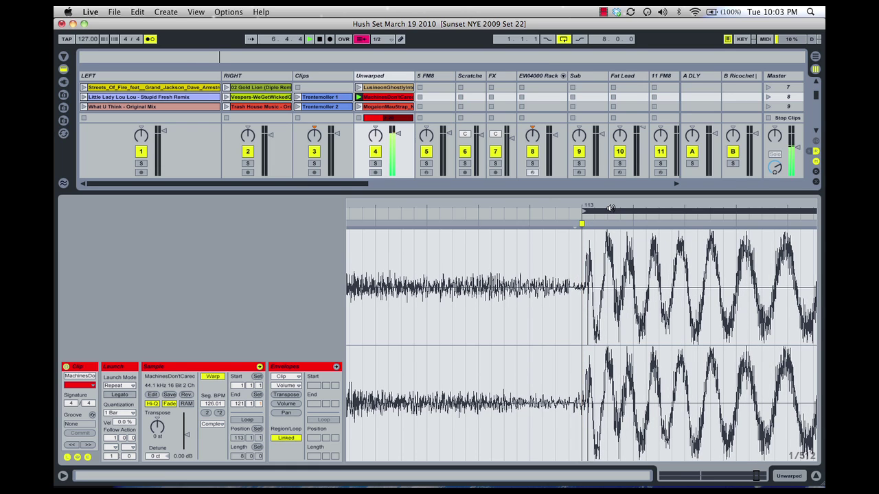
key("Up")
key("Down")
key("Down")
key("Down")
key("Down")
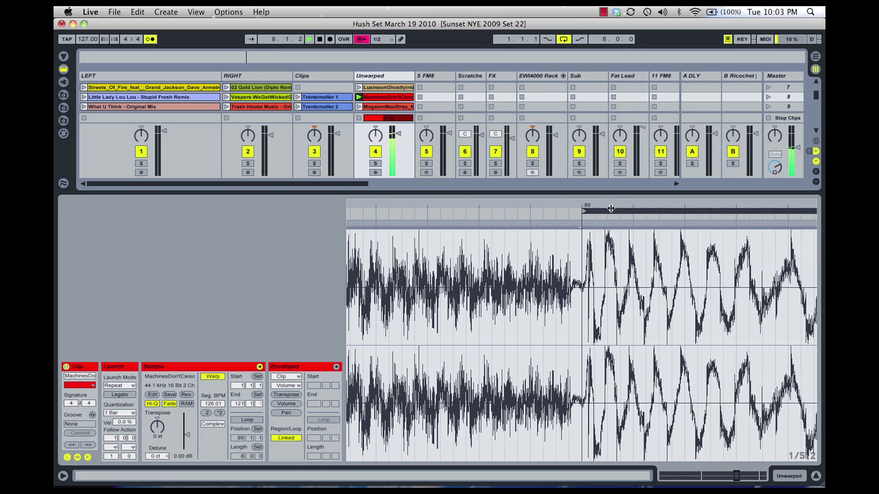
Step: Zoom out to the whole clip, drag the loop back to bars 1–9, and launch the clip
double_click(535, 204)
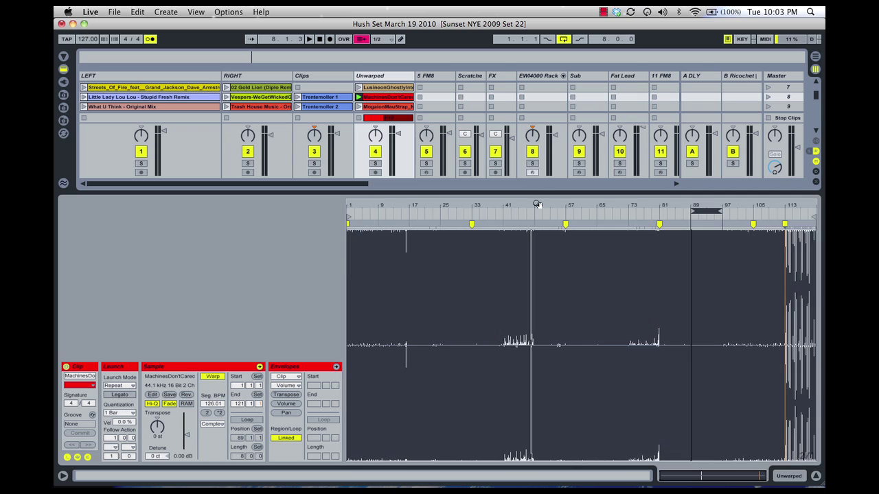
mouse_move(710, 211)
left_mouse_down()
mouse_move(364, 216)
mouse_move(775, 216)
mouse_move(354, 218)
left_mouse_up()
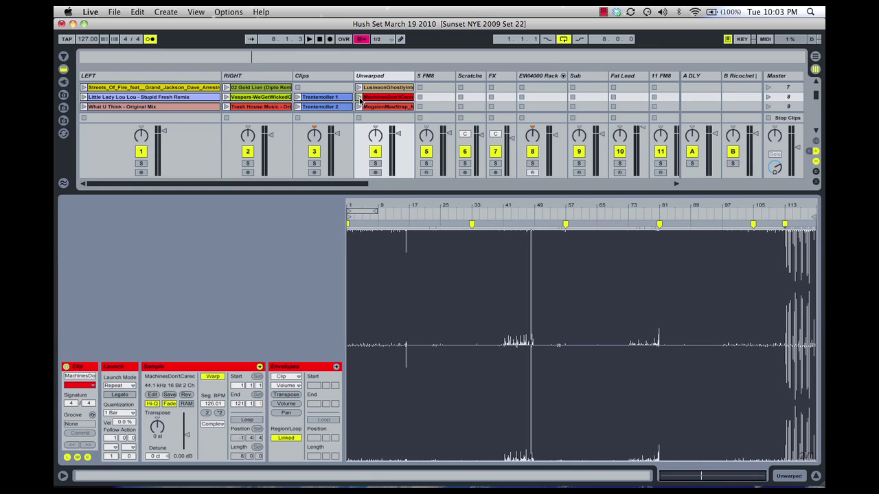
left_click(358, 96)
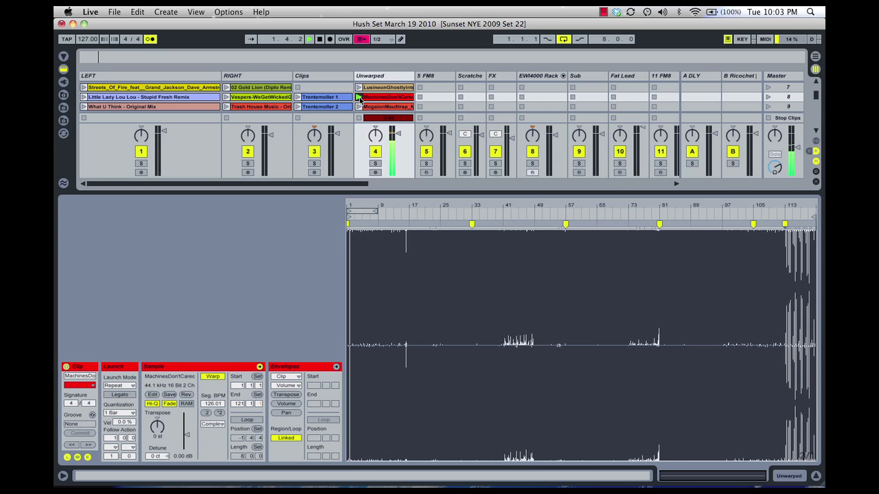